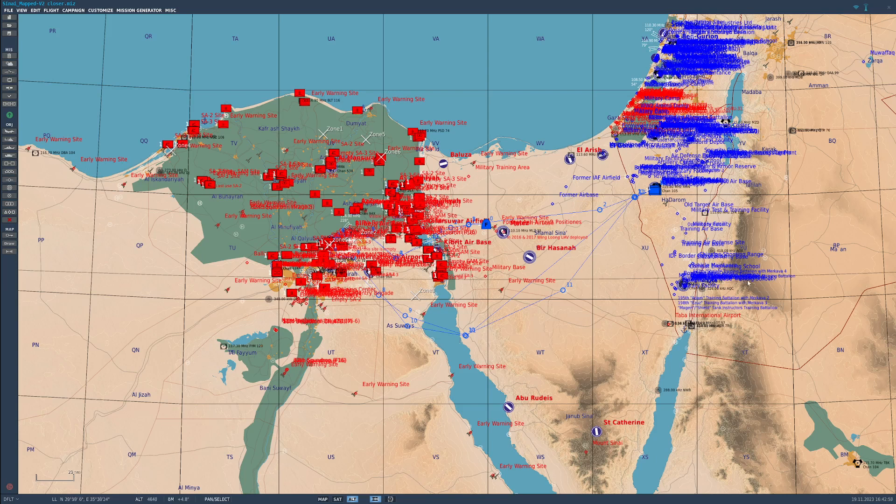
# Examine the layout of SAM and early warning sites across the Nile Delta and along the Suez Canal on the mission map
pyautogui.scroll(2, 616, 189)
pyautogui.scroll(4, 360, 229)
pyautogui.moveTo(102, 238); pyautogui.dragTo(301, 299)
pyautogui.scroll(-2, 301, 299)
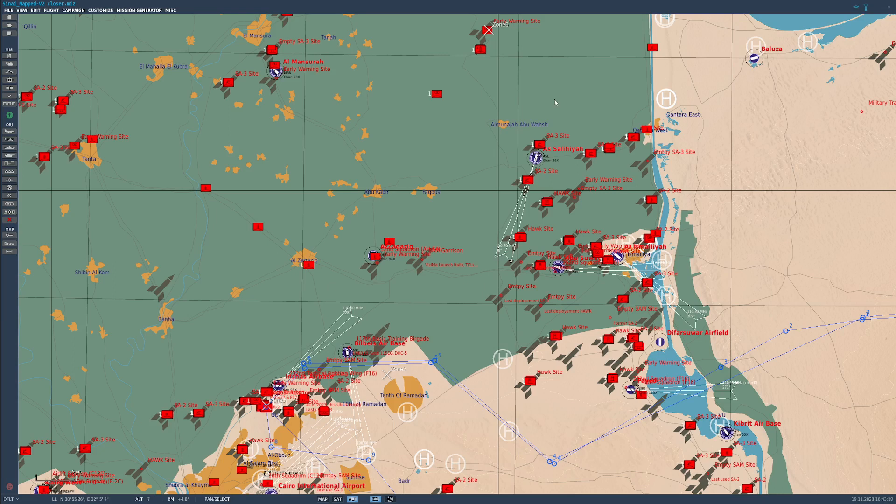
pyautogui.scroll(-2, 532, 225)
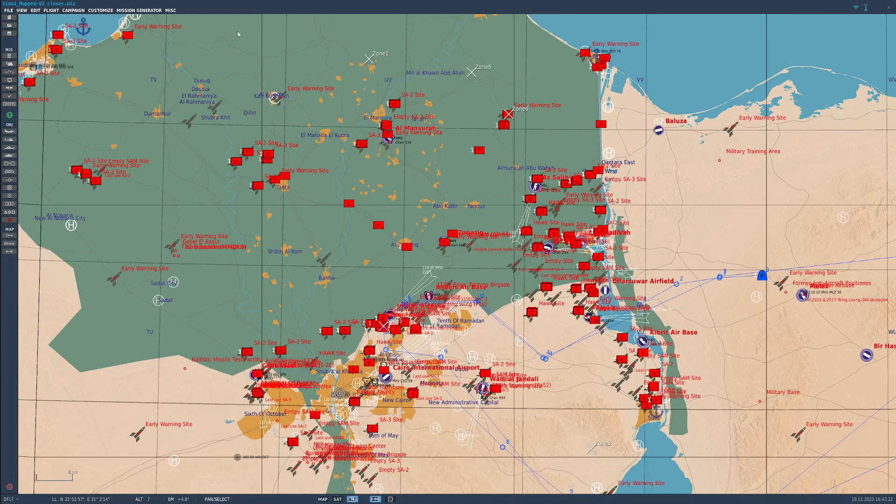
pyautogui.scroll(-1, 441, 276)
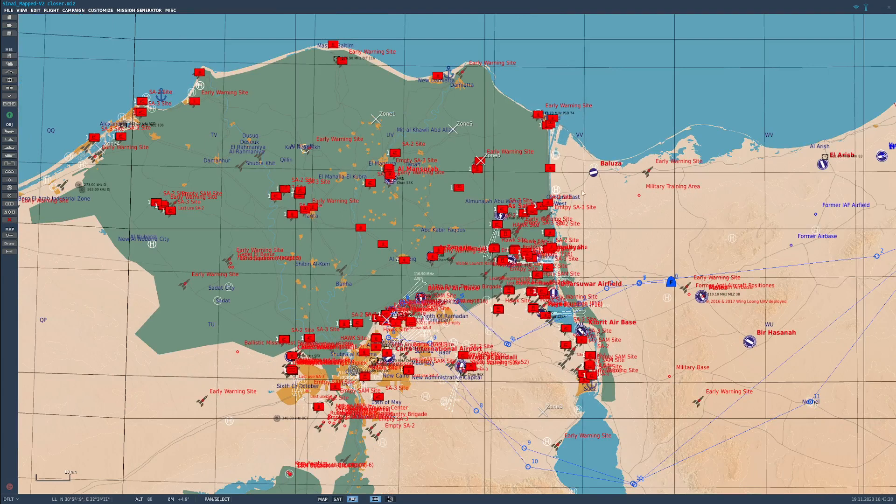
pyautogui.scroll(-2, 504, 328)
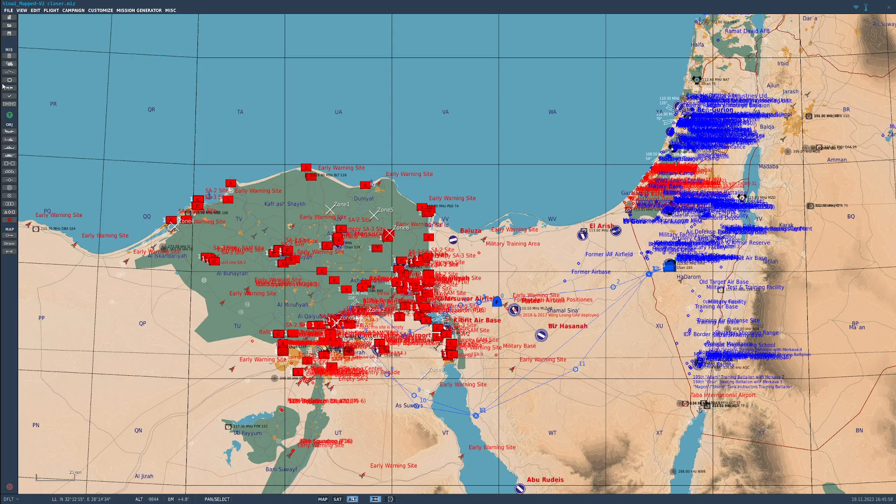
# Inspect the random flag value actions of the mission-start triggers "SA-2 11th Activation" and "ZSU 3"
pyautogui.click(9, 71)
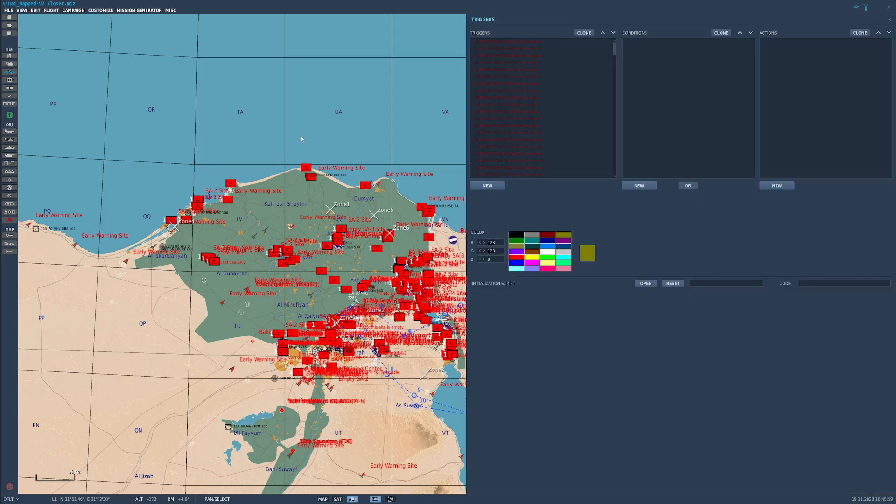
pyautogui.click(506, 126)
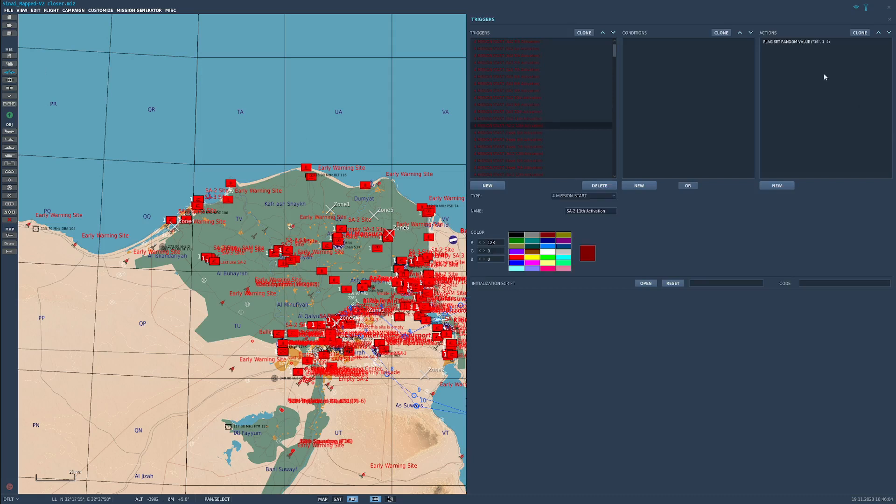
pyautogui.click(810, 42)
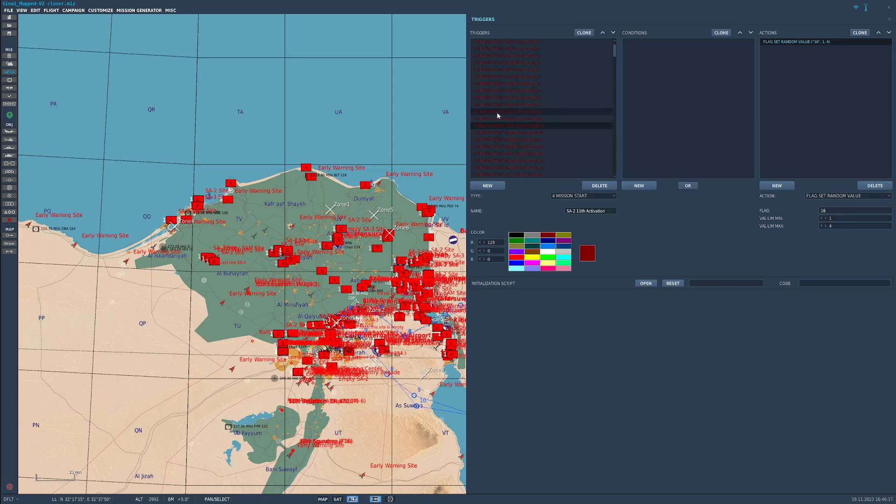
pyautogui.scroll(-3, 504, 119)
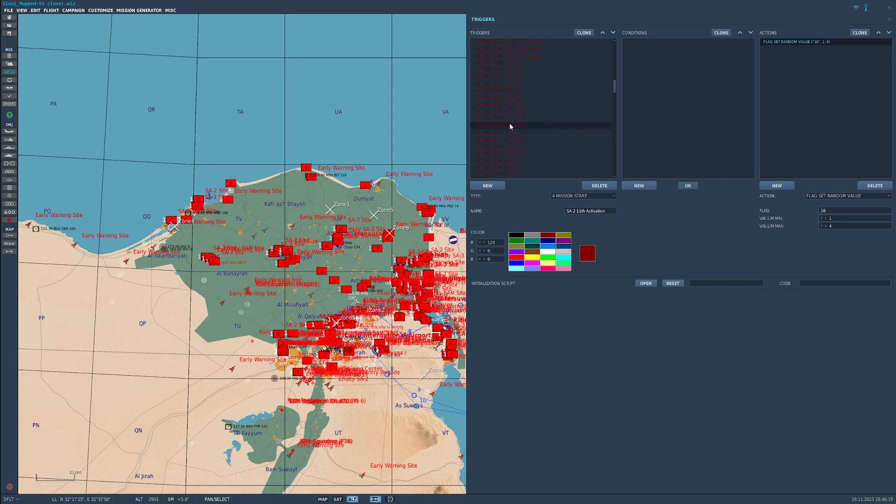
pyautogui.scroll(-2, 506, 125)
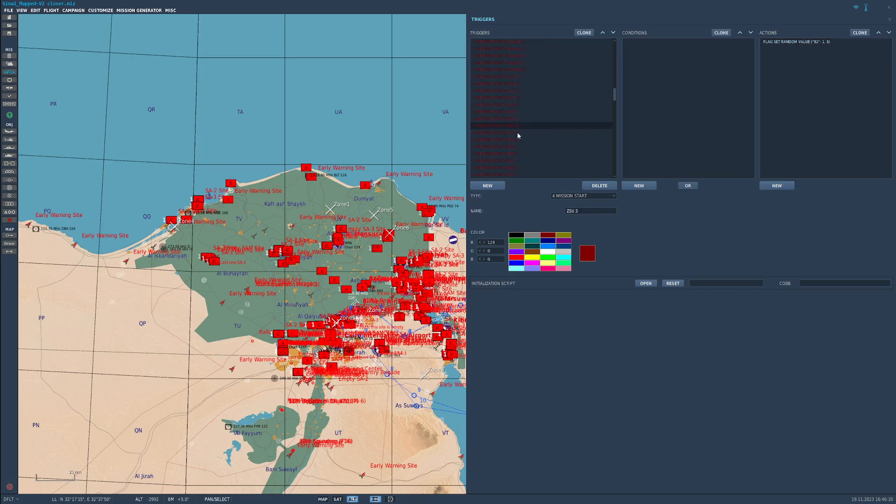
pyautogui.click(793, 41)
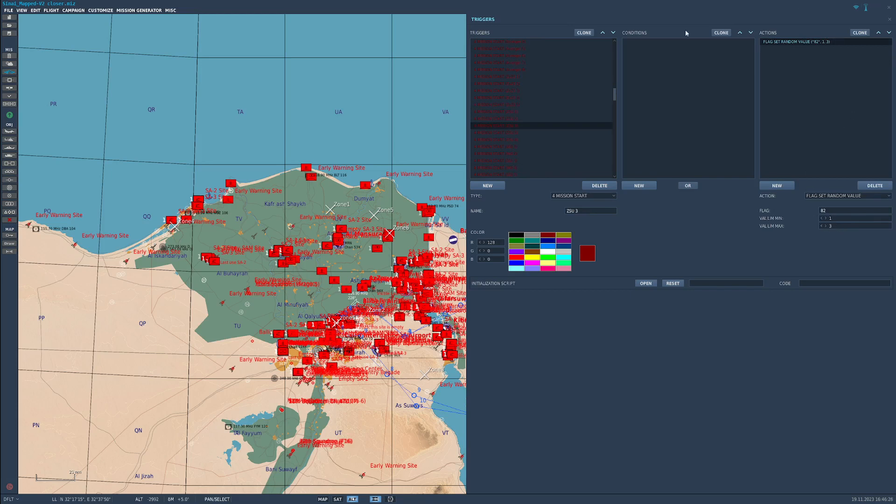
# Review the random flag actions of several ZU23 mission-start triggers, including ZU23 1 and ZU23 2, and close the trigger editor
pyautogui.scroll(1, 502, 68)
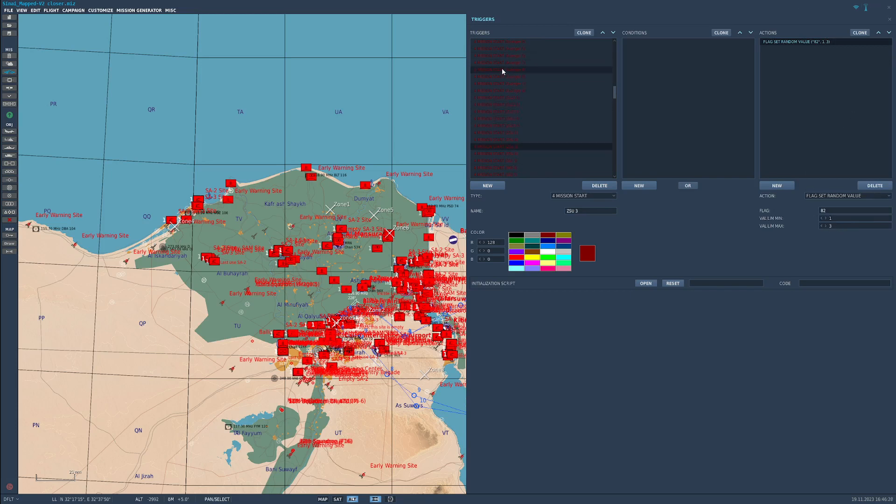
pyautogui.click(511, 88)
pyautogui.click(506, 104)
pyautogui.scroll(-2, 513, 118)
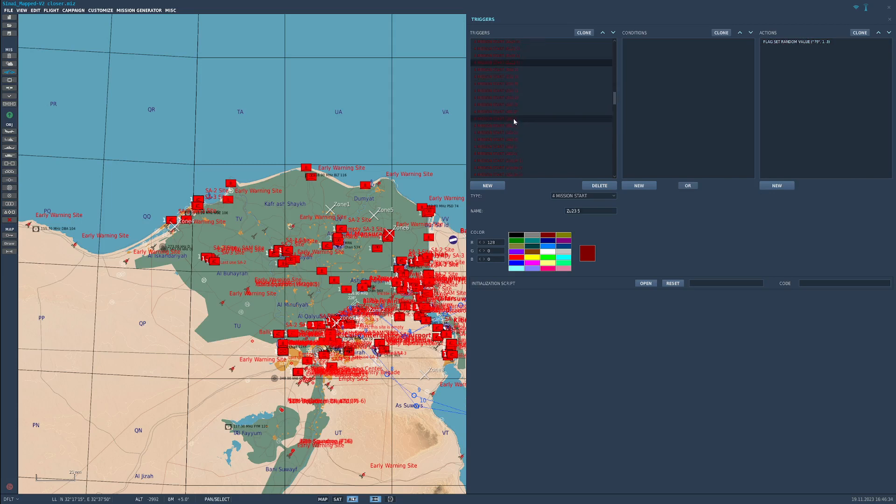
pyautogui.scroll(-2, 508, 121)
pyautogui.click(503, 107)
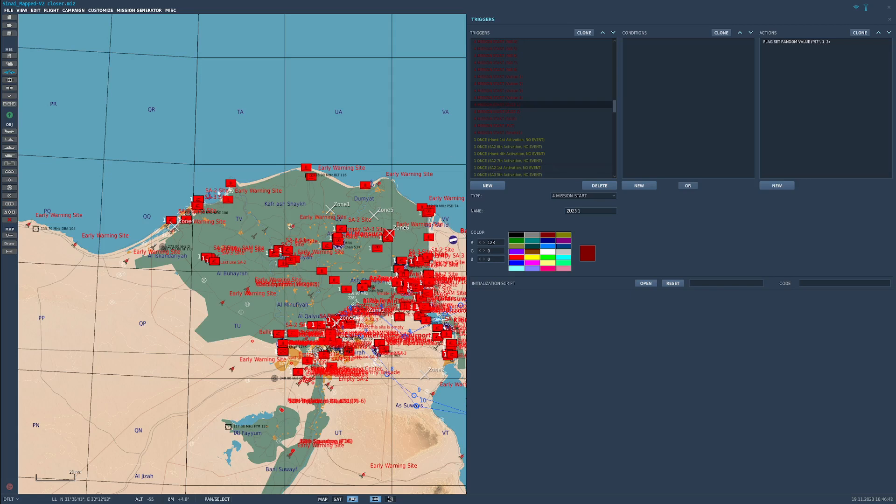
pyautogui.click(497, 113)
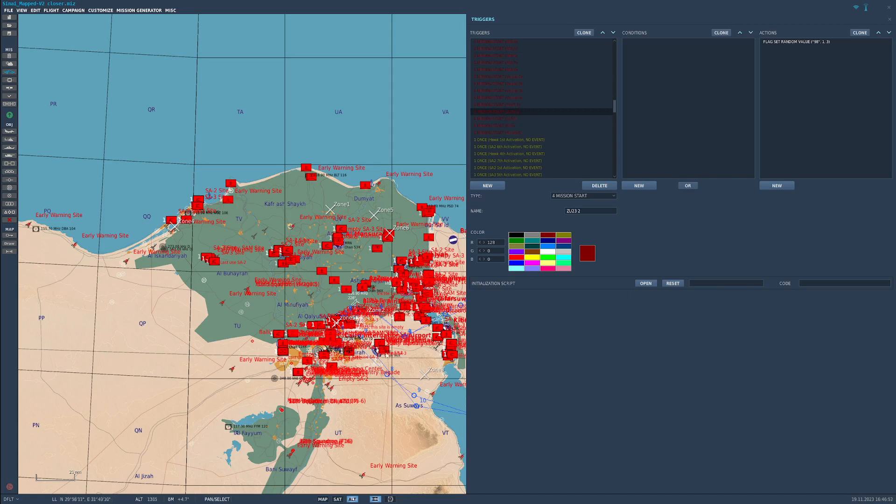
pyautogui.press('Escape')
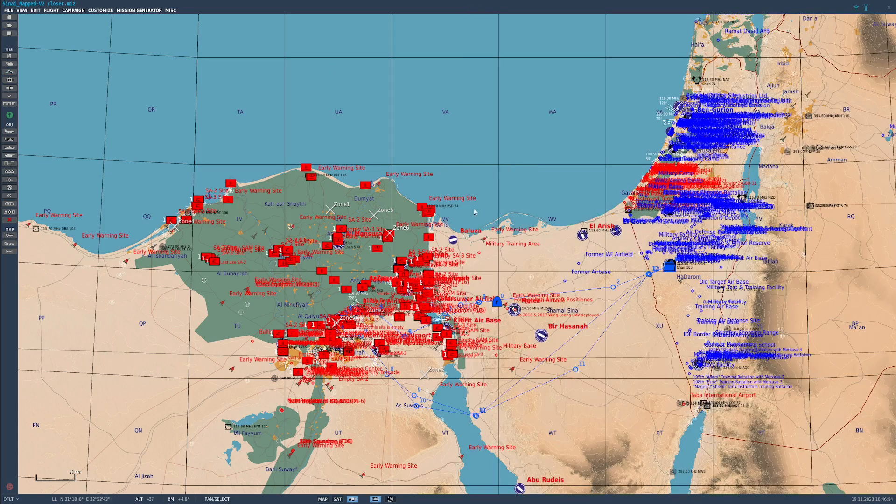
# Display the detection and threat range rings of all units on the map and hide them again
pyautogui.click(863, 8)
pyautogui.click(855, 8)
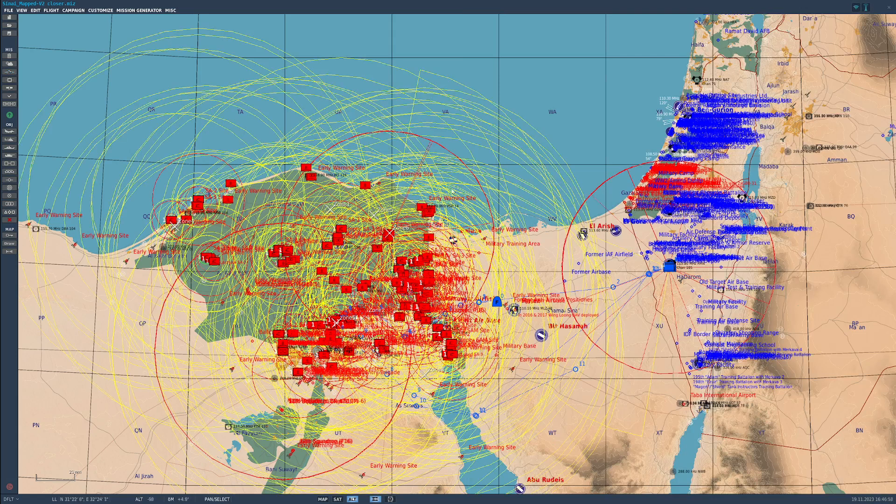
pyautogui.click(865, 8)
pyautogui.click(865, 8)
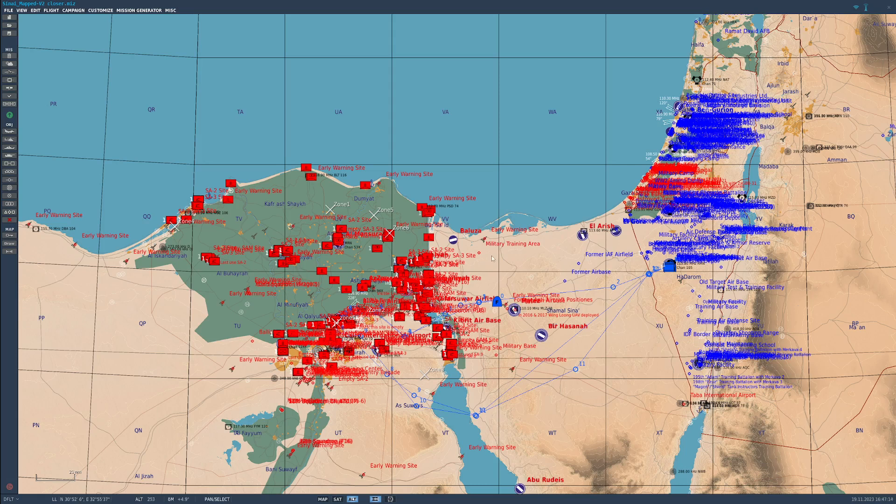
# Examine the nuclear reactor area near Inshas Airbase and the unit groups placed around it
pyautogui.scroll(1, 403, 305)
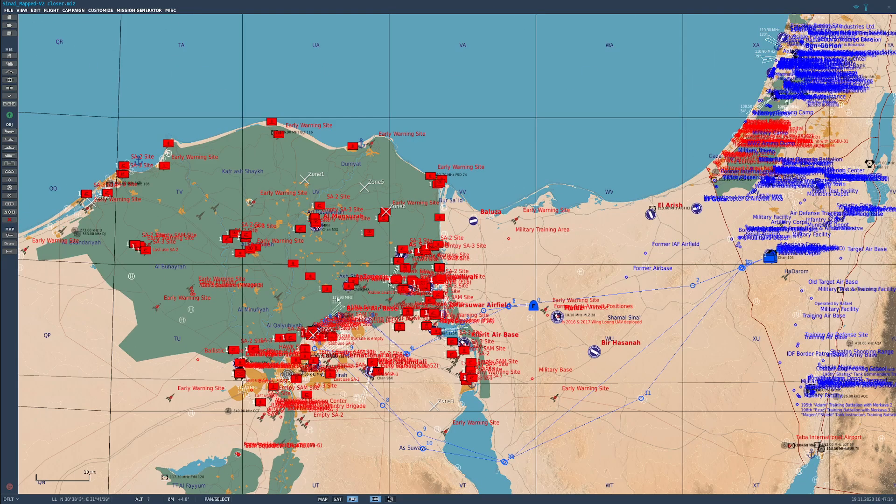
pyautogui.scroll(1, 301, 301)
pyautogui.scroll(1, 316, 317)
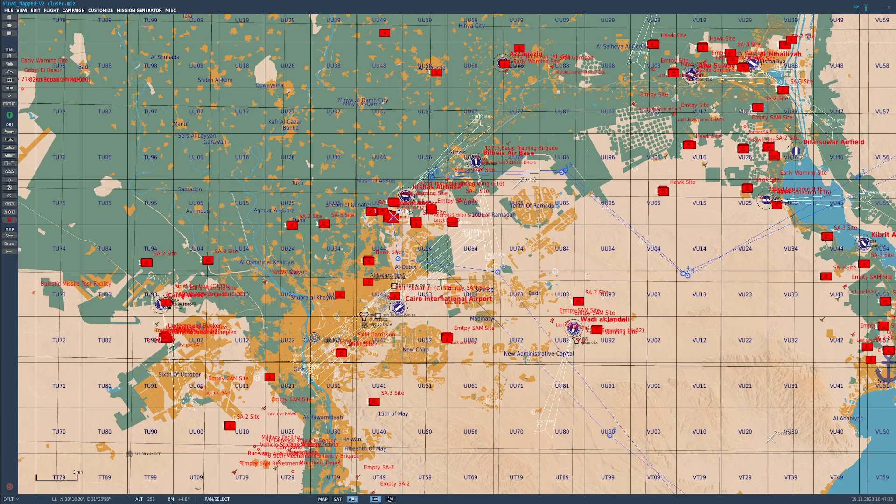
pyautogui.scroll(-1, 392, 201)
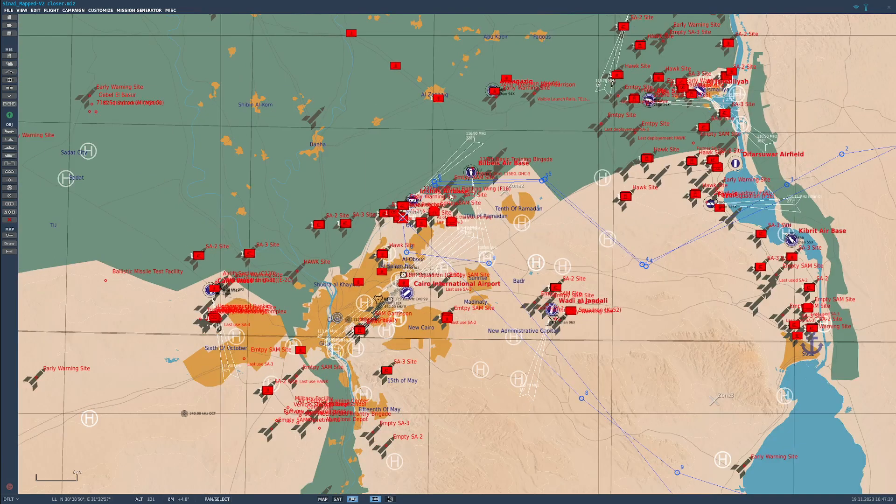
pyautogui.scroll(5, 453, 195)
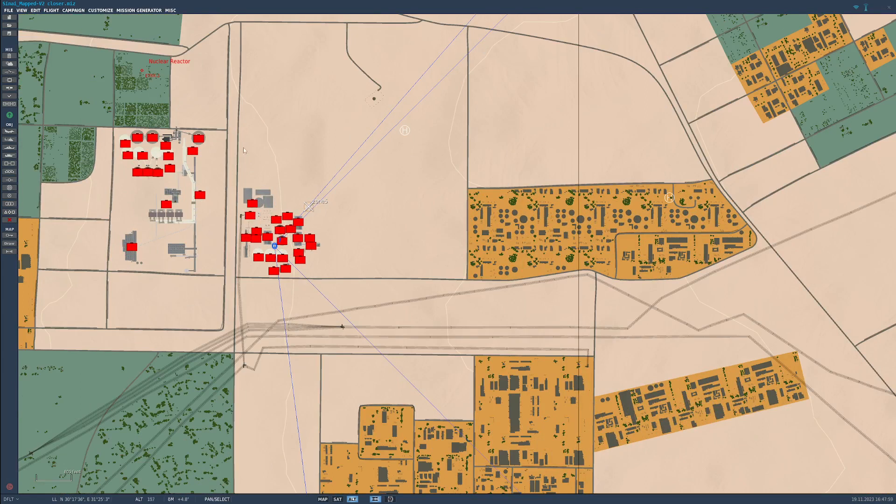
pyautogui.scroll(-4, 240, 256)
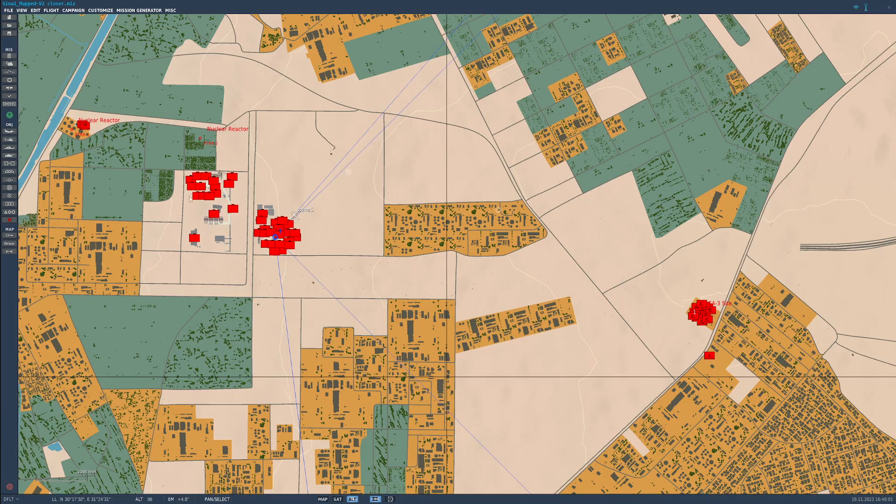
pyautogui.scroll(-3, 258, 208)
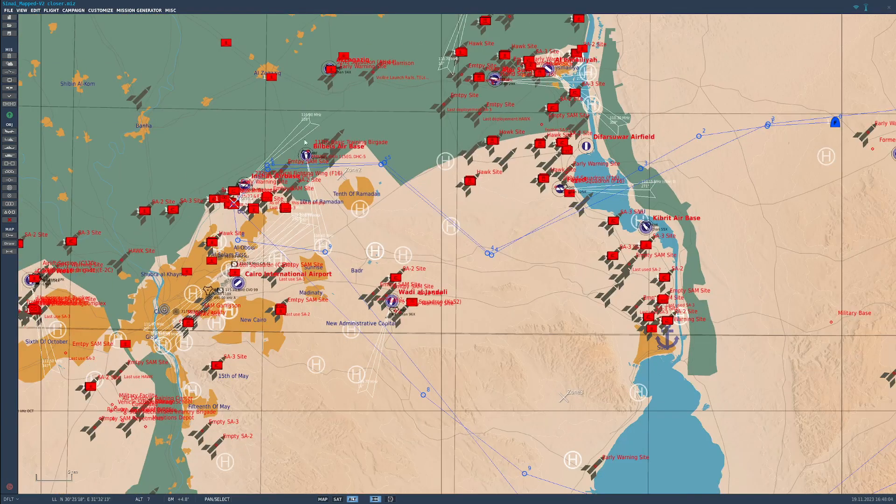
# Examine the SA-2 site west of the nuclear reactors and the defences surrounding the target area
pyautogui.scroll(10, 206, 203)
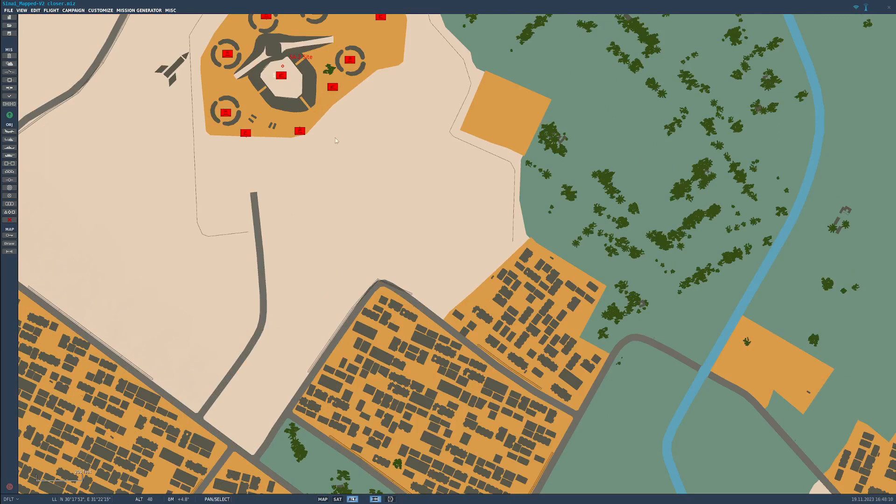
pyautogui.scroll(-2, 327, 110)
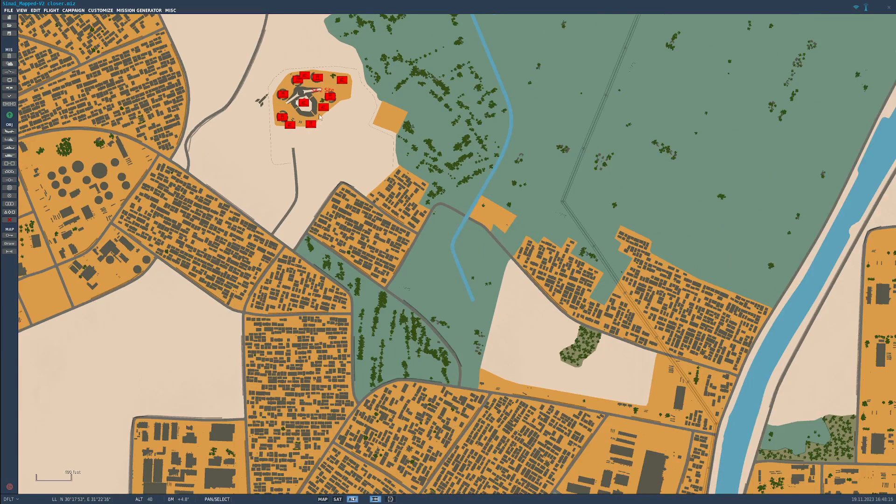
pyautogui.scroll(-5, 318, 123)
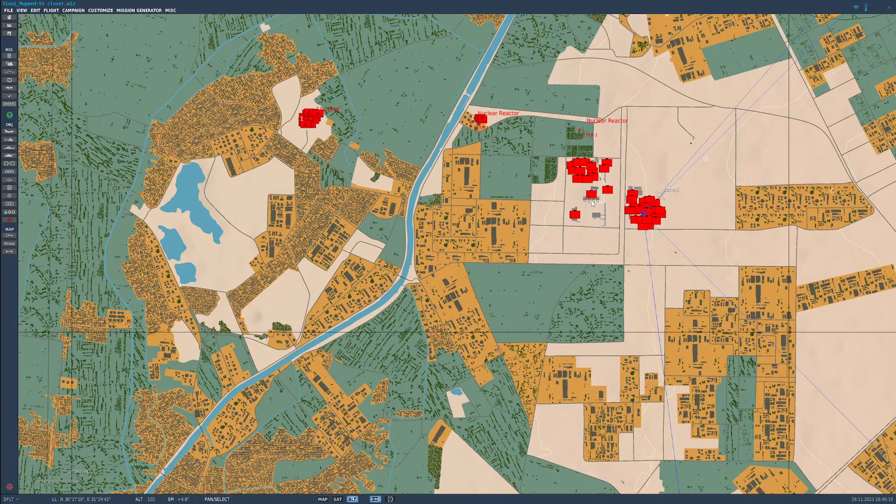
pyautogui.scroll(-2, 593, 204)
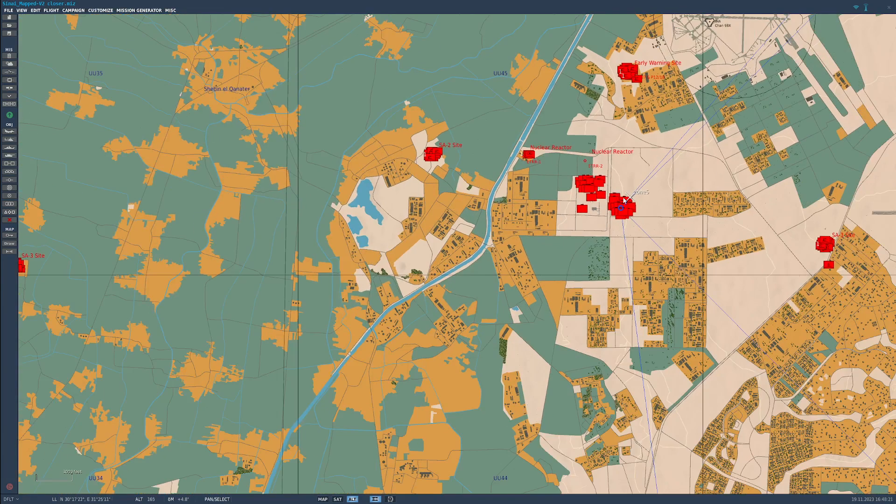
pyautogui.scroll(-10, 462, 242)
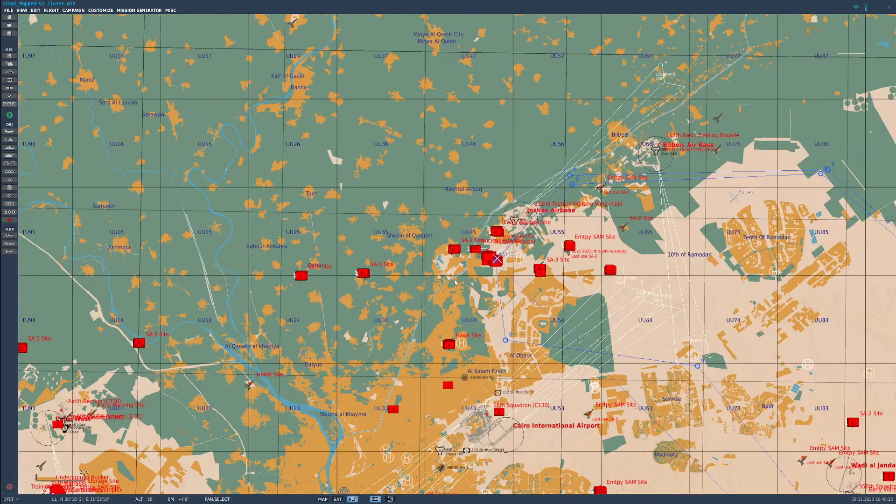
pyautogui.scroll(-2, 555, 219)
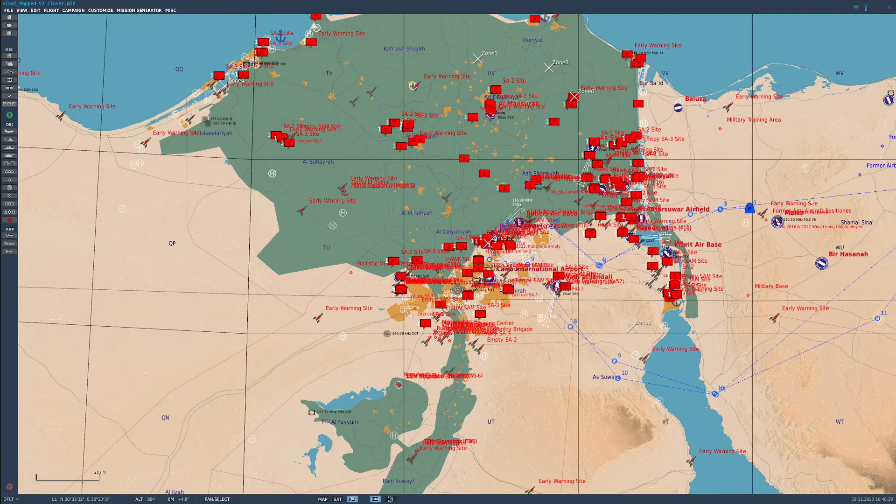
# Inspect the settings of the SA-2 vehicle group near Al Mansurah, including its late activation option, and deselect the group
pyautogui.moveTo(693, 256); pyautogui.dragTo(681, 257)
pyautogui.moveTo(739, 212); pyautogui.dragTo(482, 235)
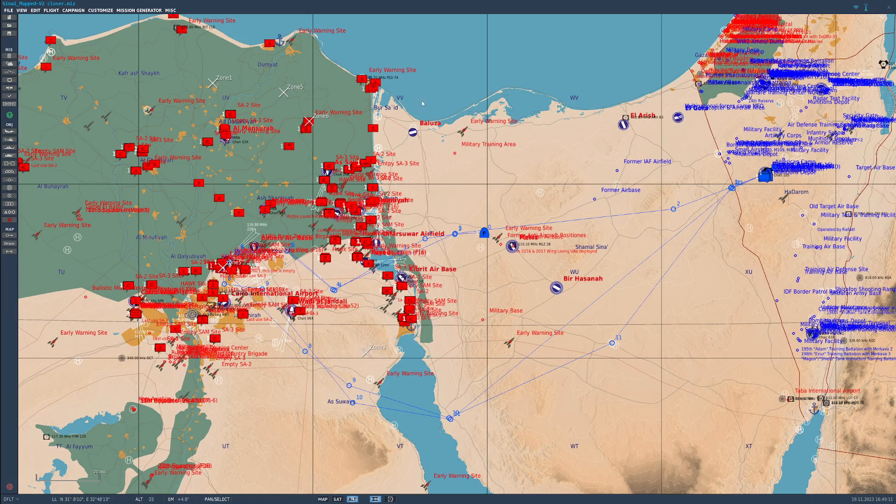
pyautogui.click(230, 116)
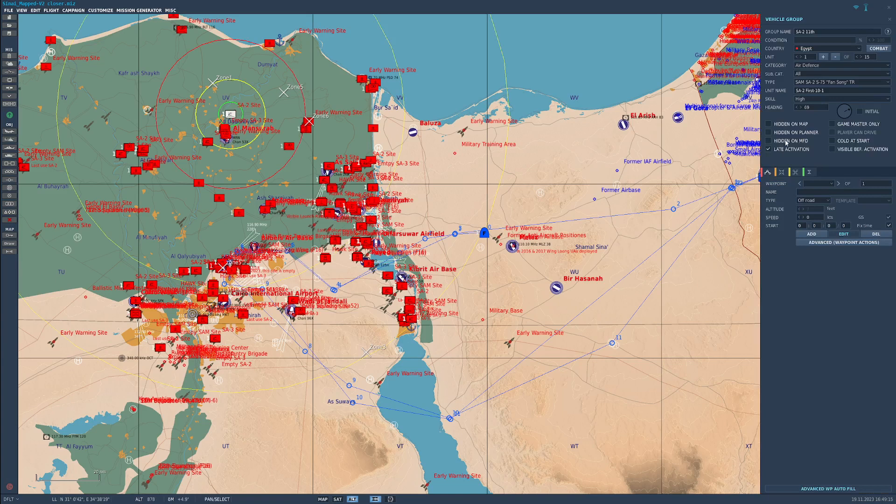
pyautogui.moveTo(565, 176); pyautogui.dragTo(562, 177)
pyautogui.click(573, 163)
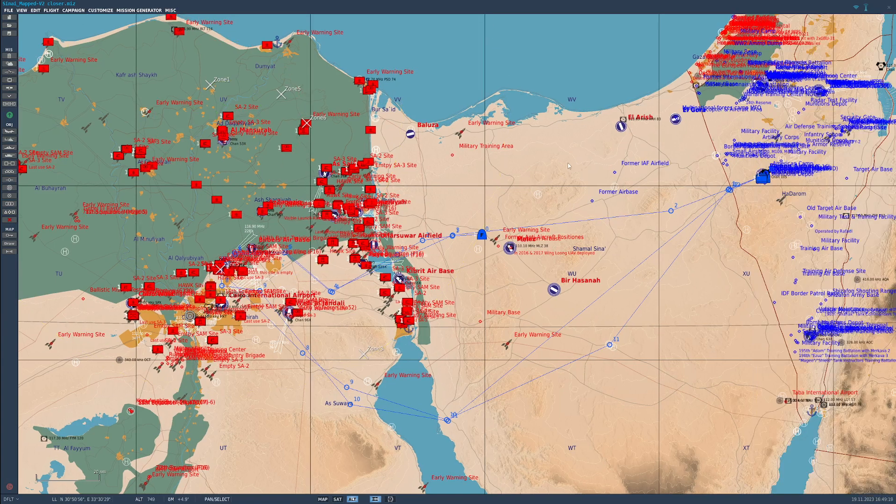
pyautogui.scroll(-3, 511, 208)
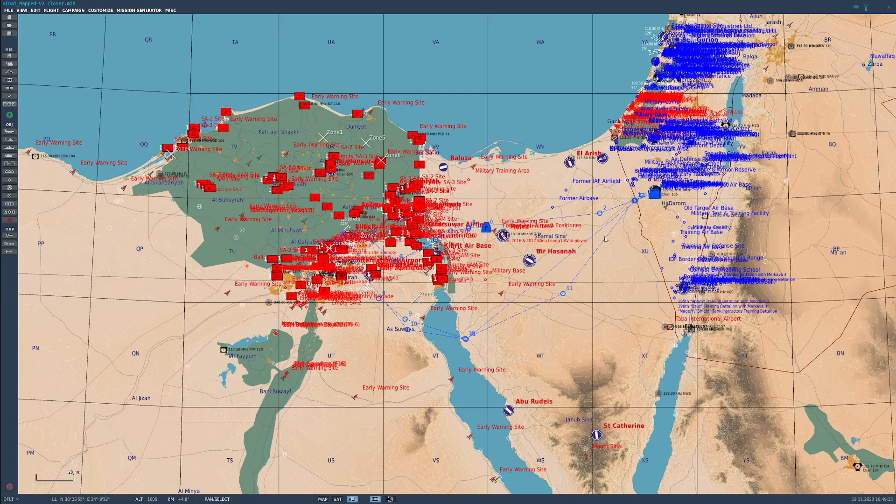
pyautogui.scroll(2, 605, 239)
pyautogui.scroll(-3, 603, 239)
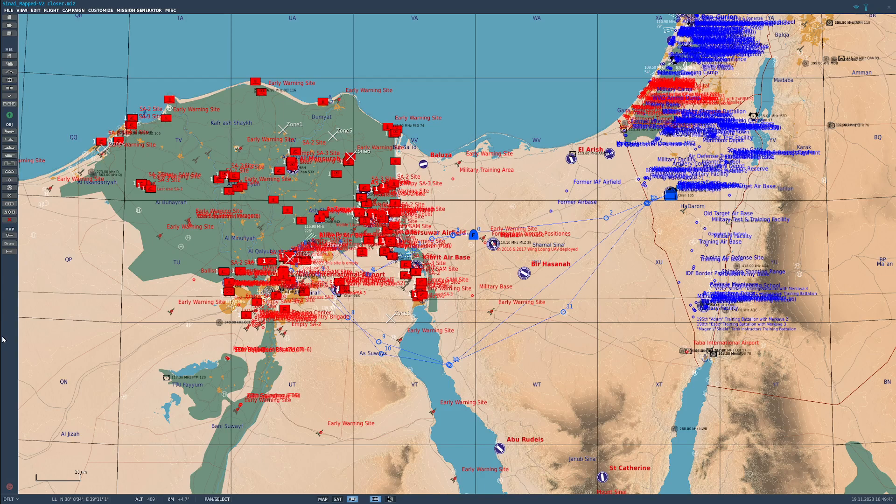
pyautogui.hotkey('alt', 'Tab')
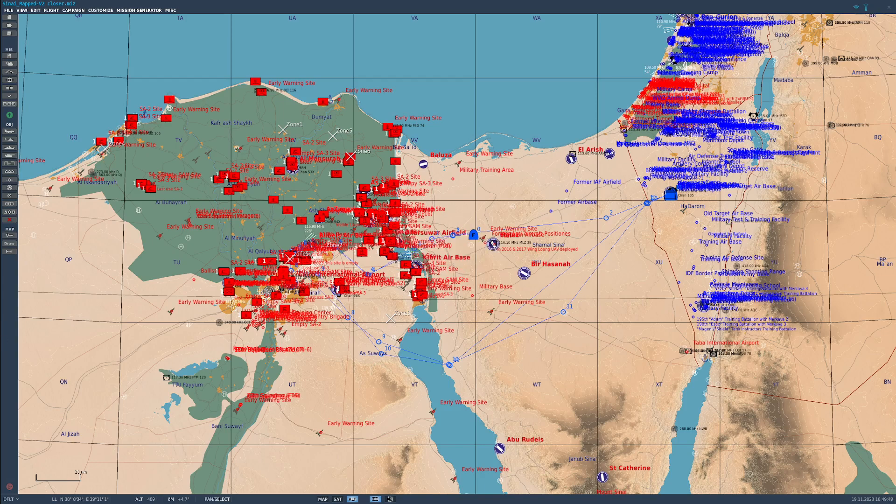